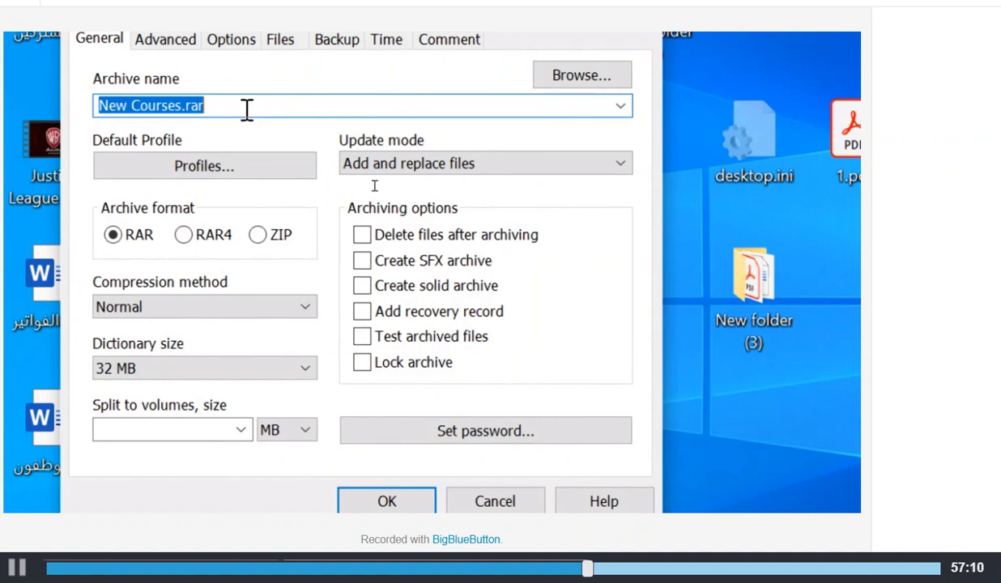
Switch the New Courses archive to ZIP and set a password with Show password ticked
left_click(254, 236)
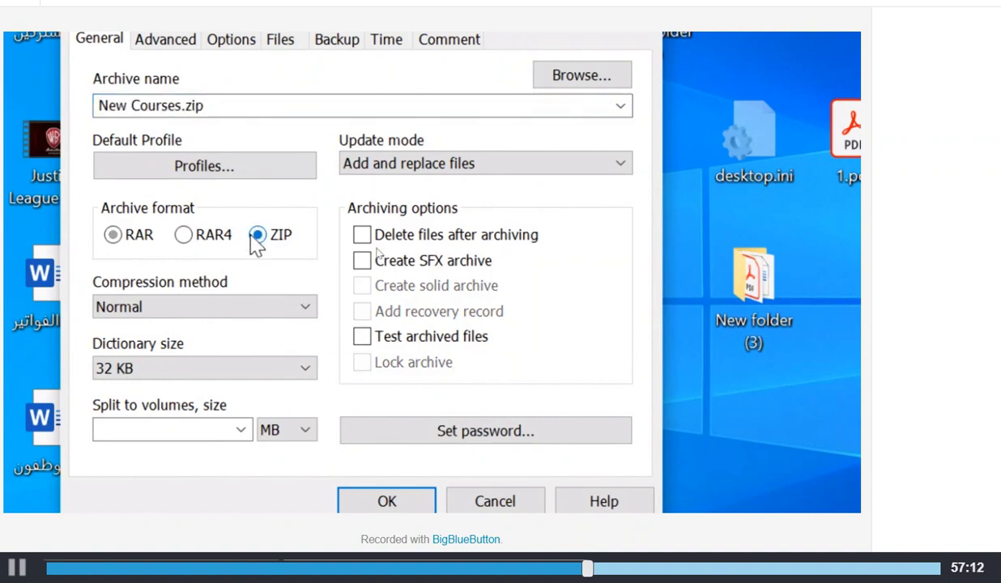
left_click(243, 99)
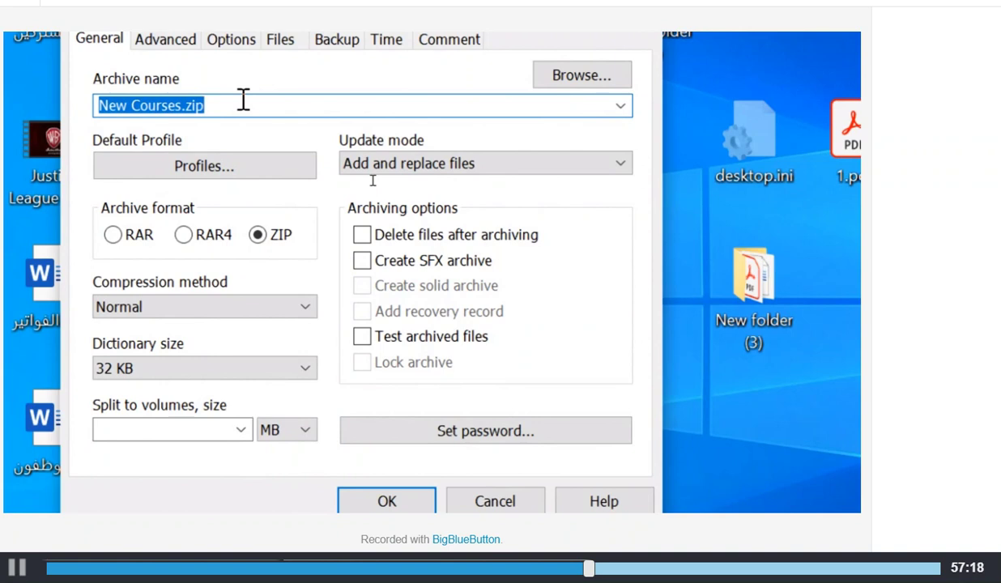
left_click(539, 430)
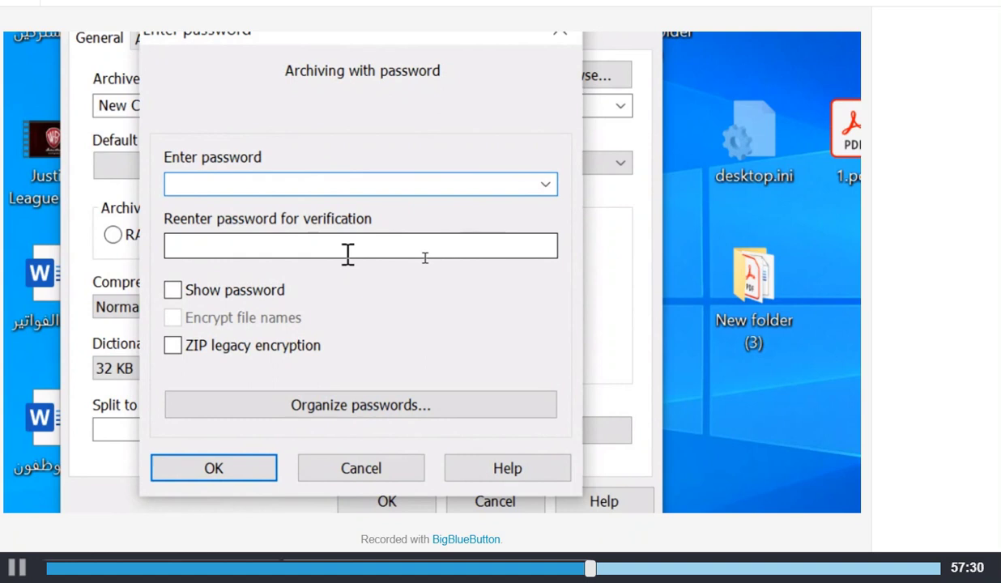
type("12345678")
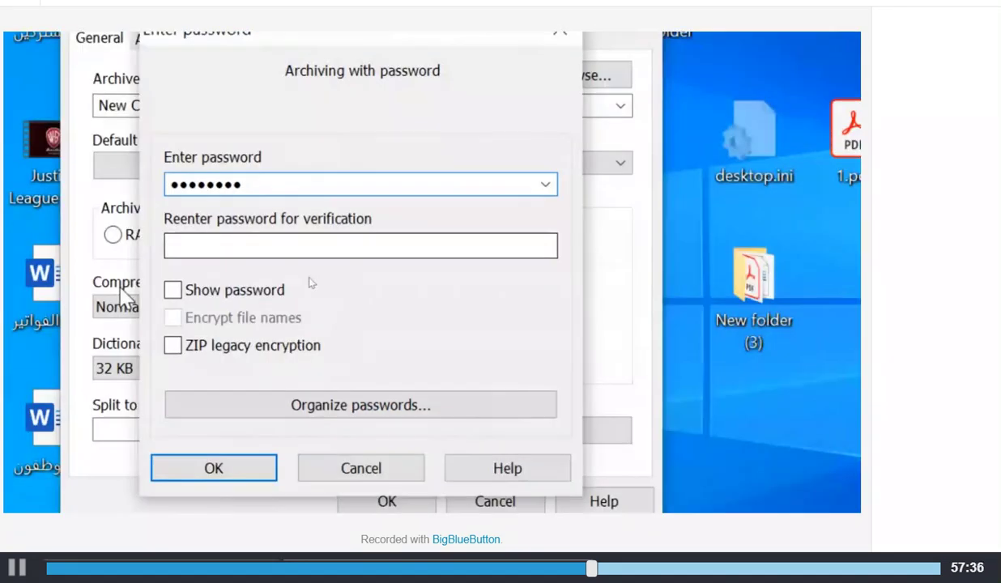
left_click(173, 291)
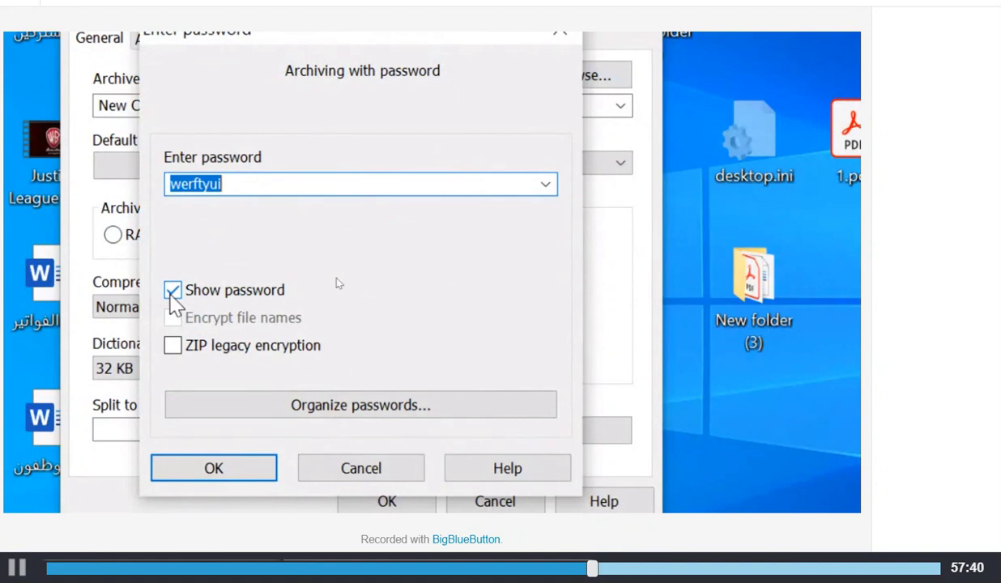
left_click(172, 290)
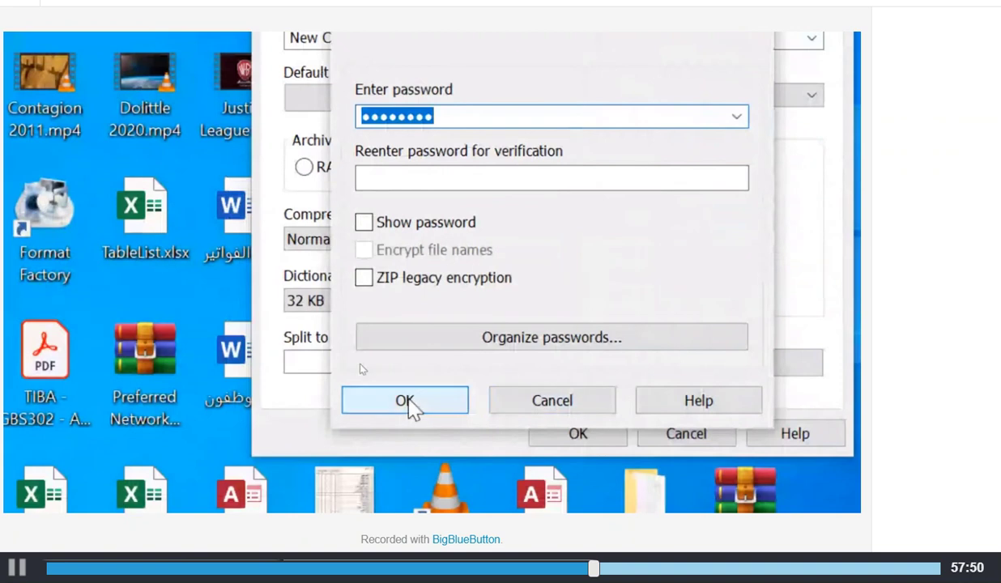
left_click(217, 471)
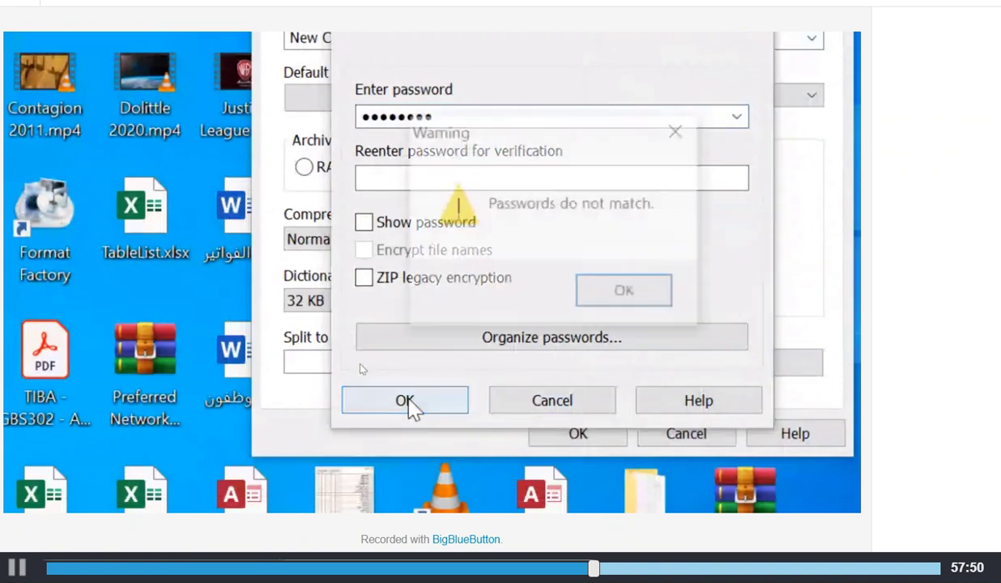
left_click(652, 288)
left_click(449, 224)
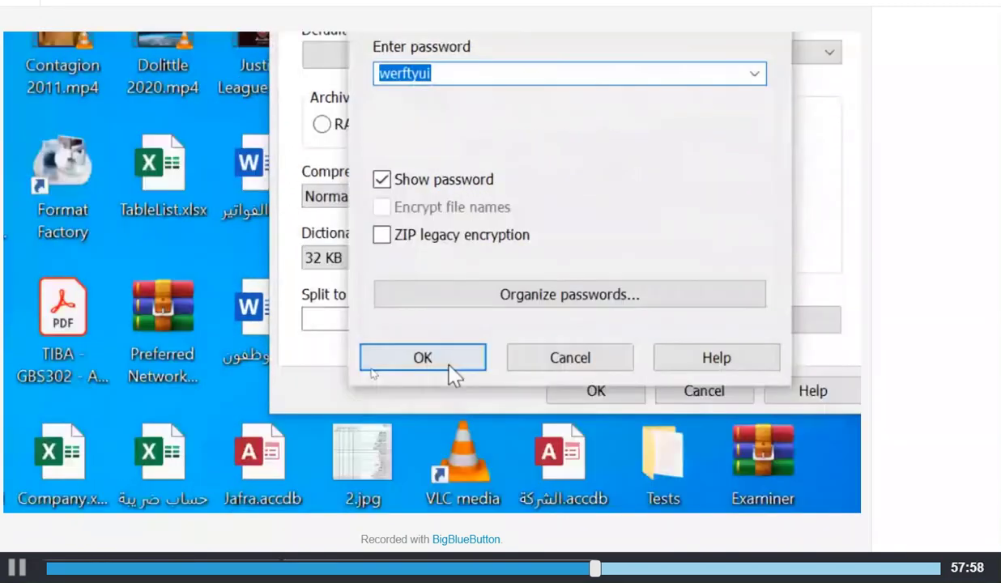
left_click(453, 374)
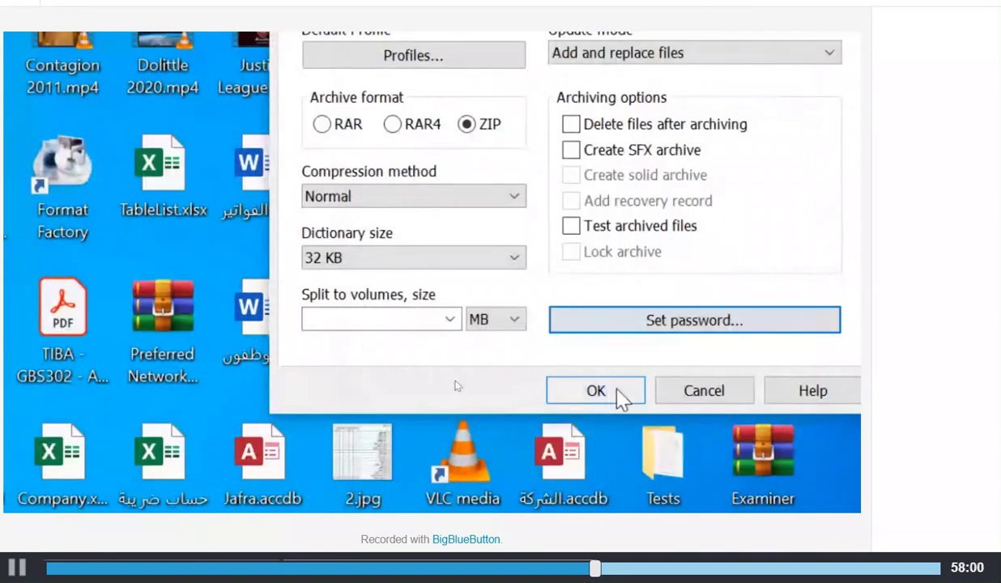
Cancel the WinRAR archive settings without creating the archive
left_click(688, 392)
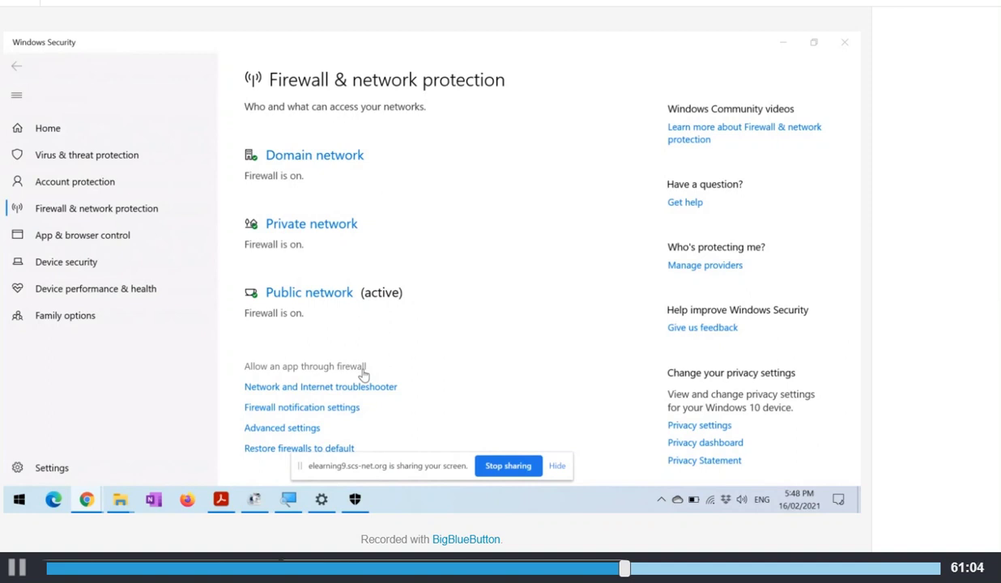
left_click(363, 372)
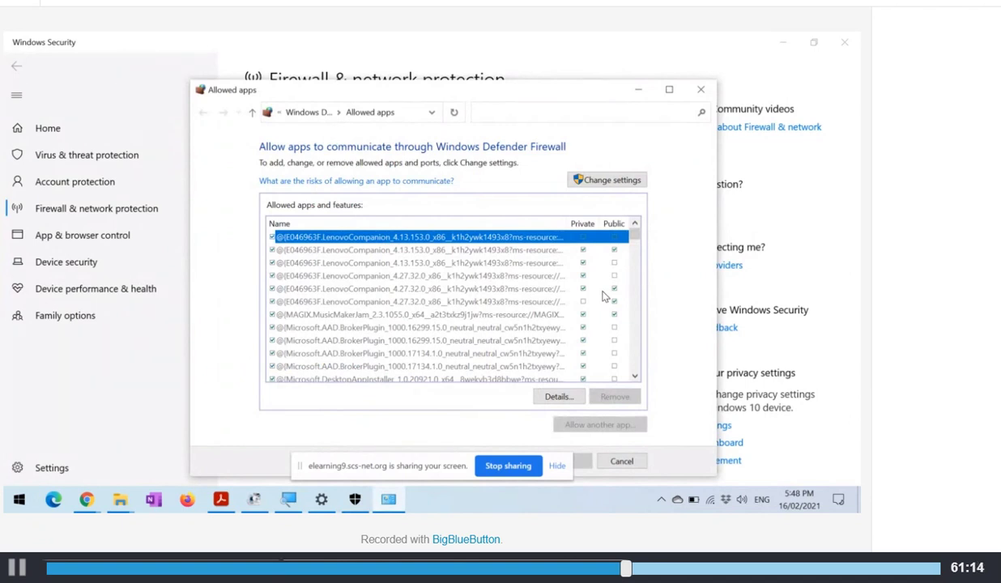
key("Escape")
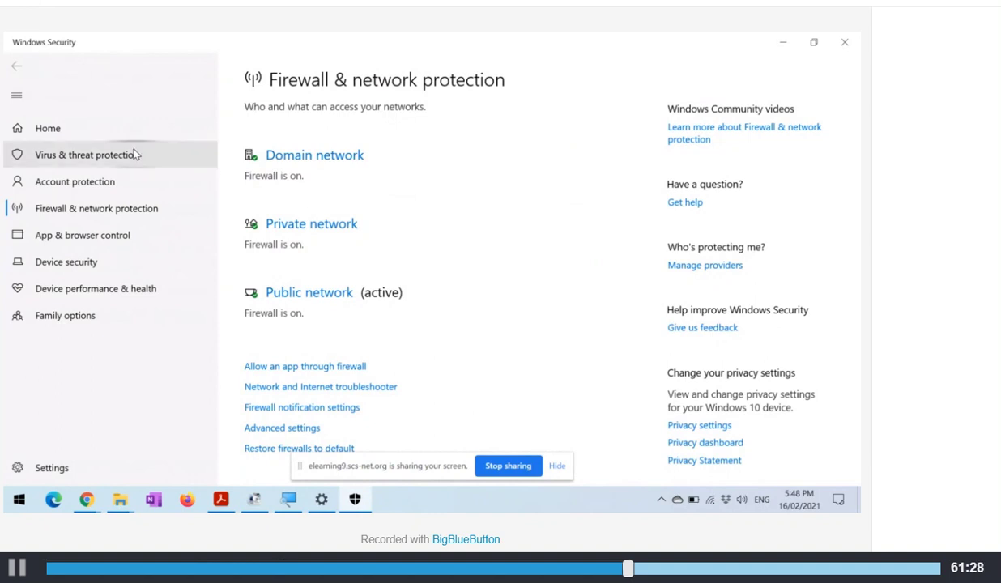
Go to the Virus & threat protection scan options in Windows Security
left_click(136, 154)
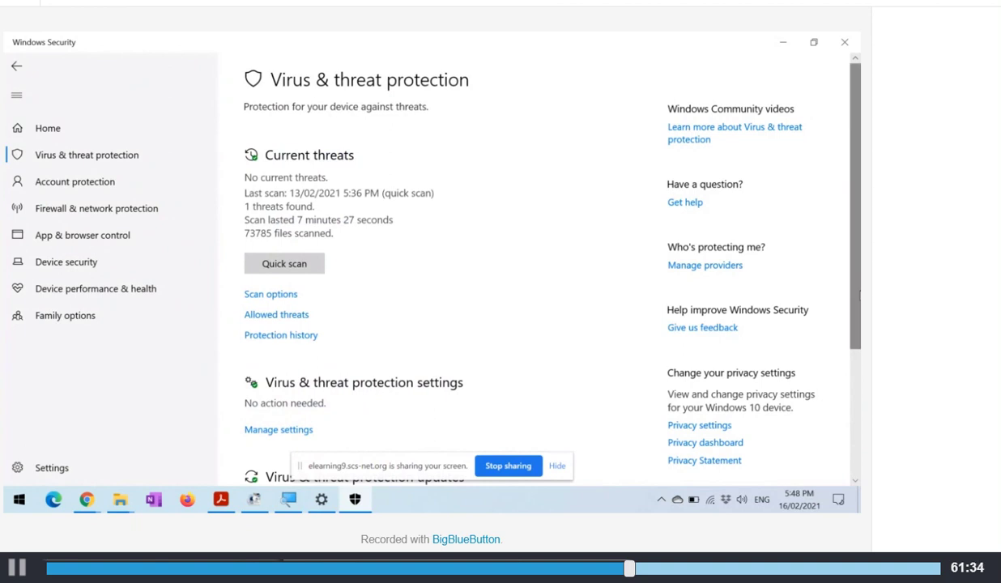
left_click_drag(859, 295, 848, 346)
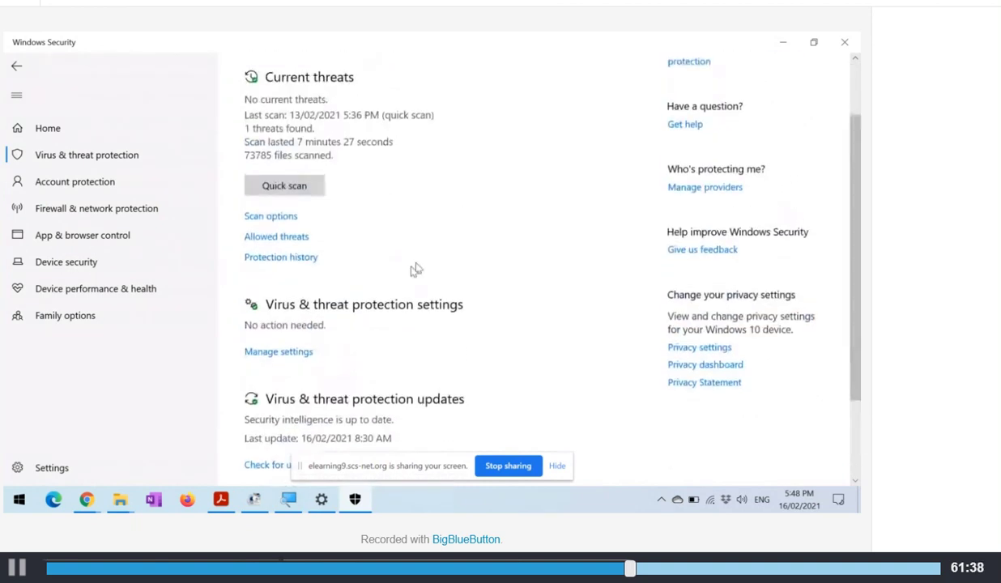
left_click(267, 214)
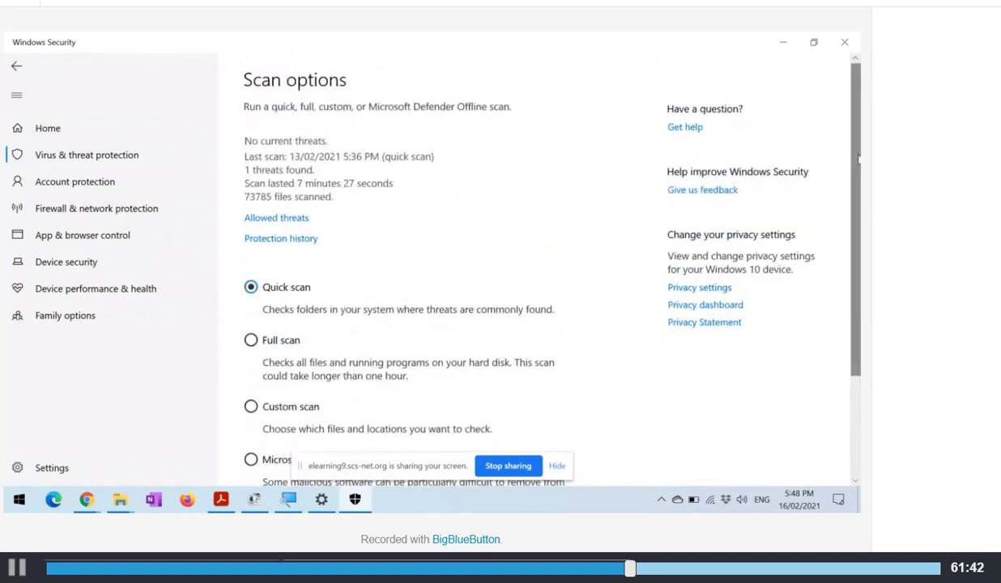
left_click_drag(854, 165, 856, 330)
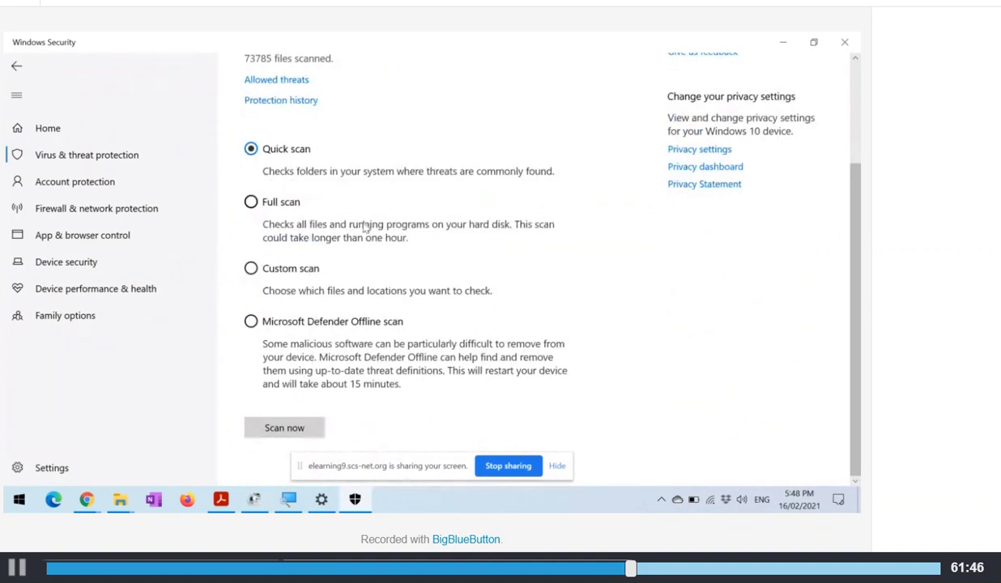
Choose Custom scan, cancel the folder picker, and review all listed scan types
left_click(304, 270)
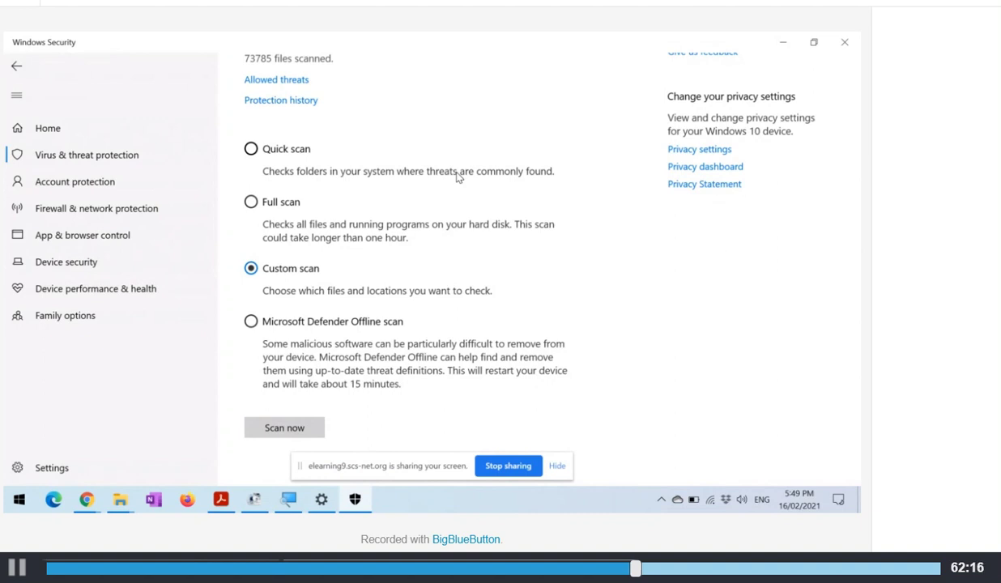
left_click(291, 426)
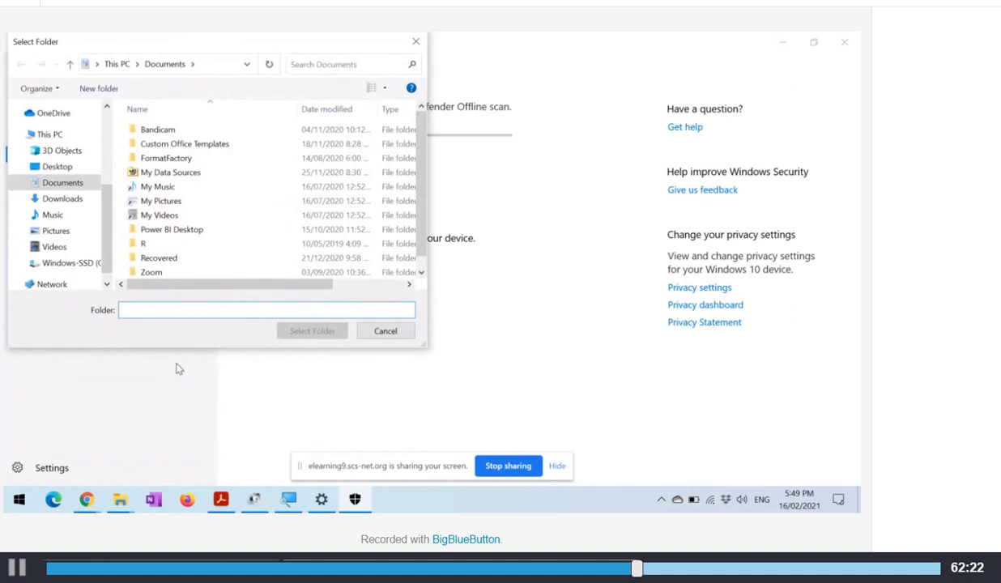
left_click(386, 330)
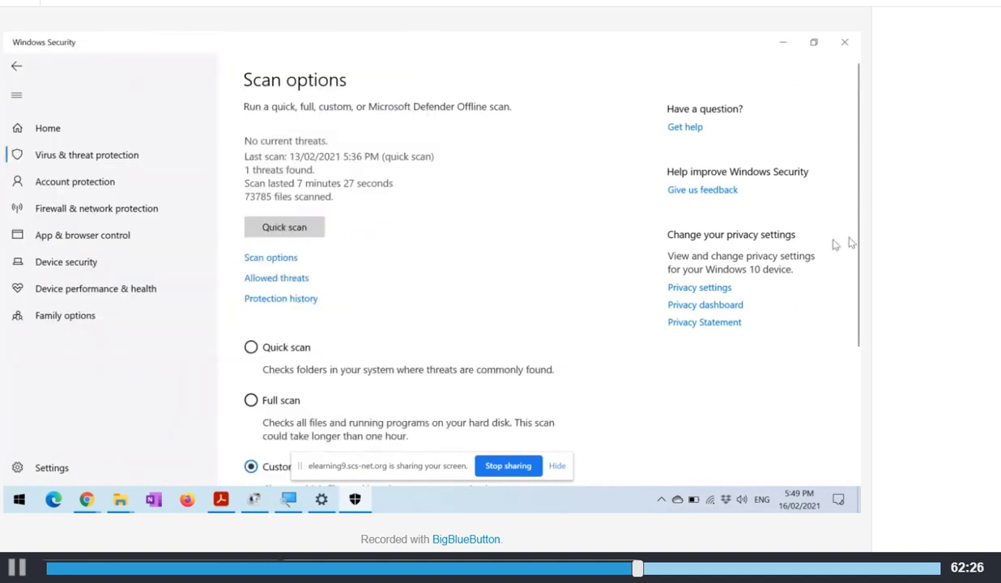
left_click_drag(855, 235, 838, 385)
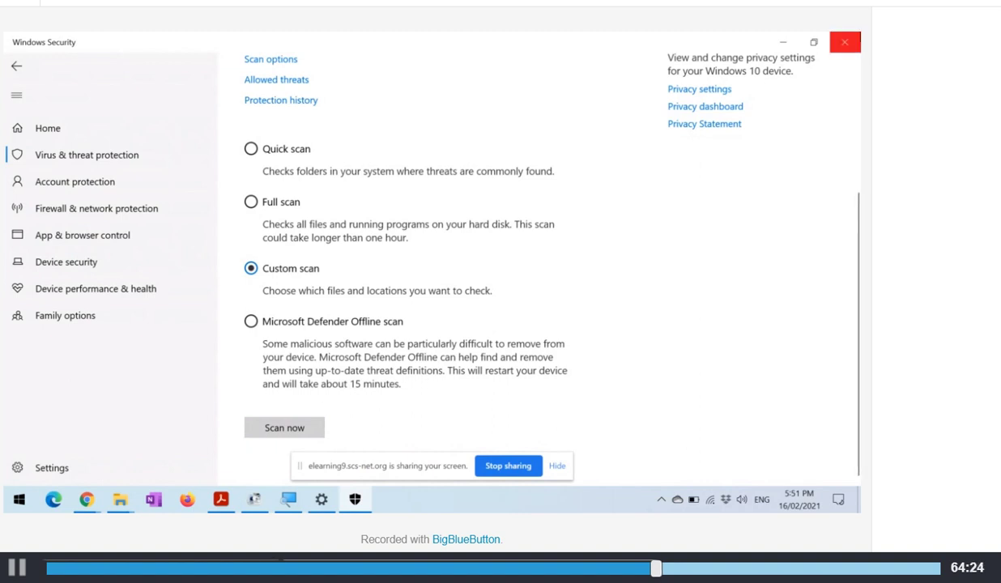
Close the Windows Security and Settings windows to reveal the desktop
left_click(844, 42)
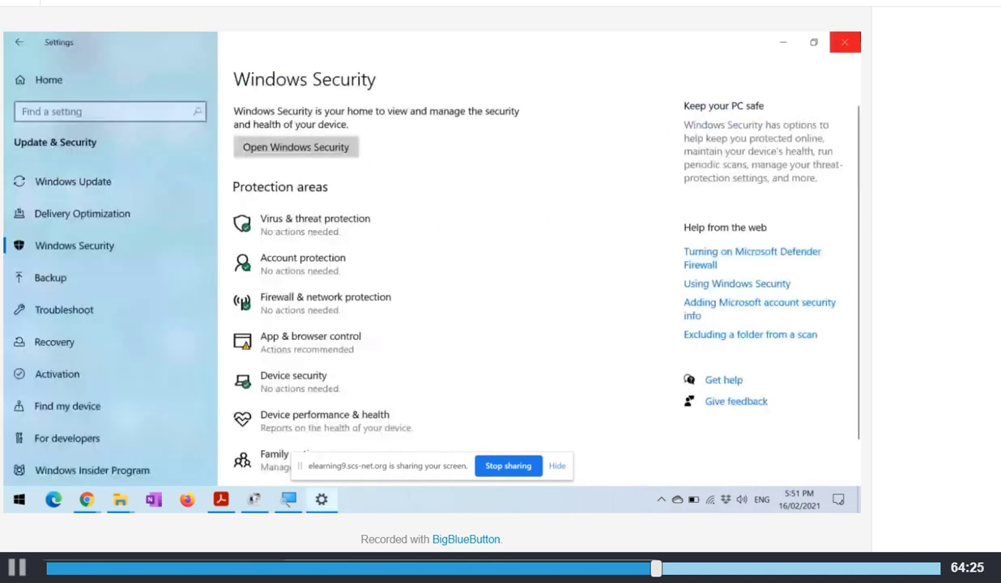
left_click(846, 41)
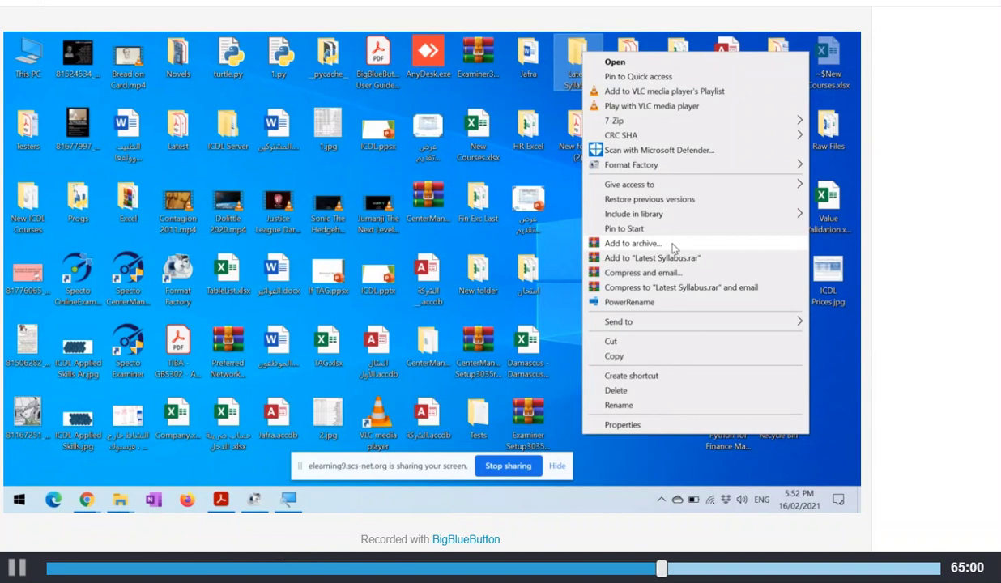
Add the desktop folder to a new ZIP archive named امتحان.zip
left_click(672, 245)
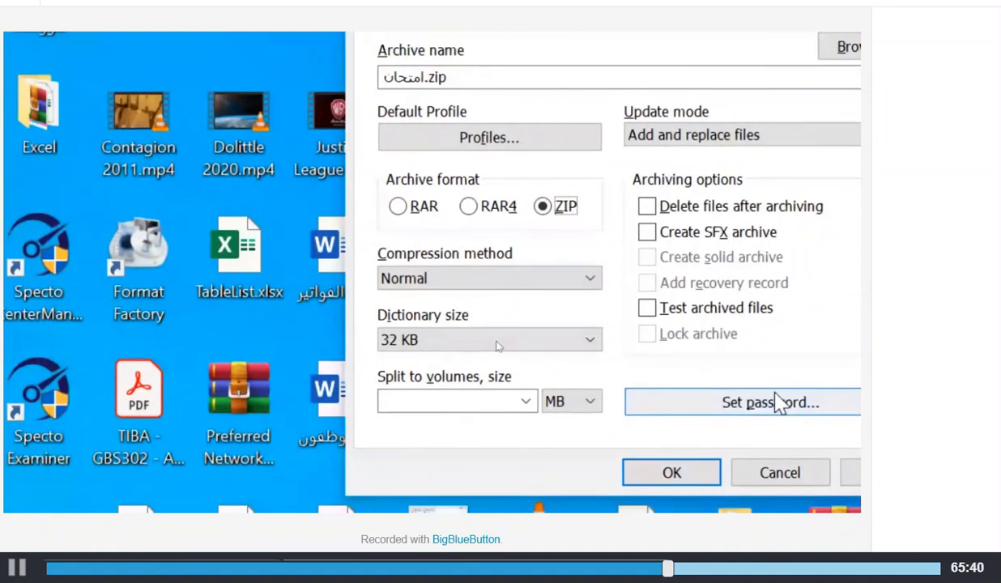
Set a visible password on the ZIP archive and create it
left_click(775, 402)
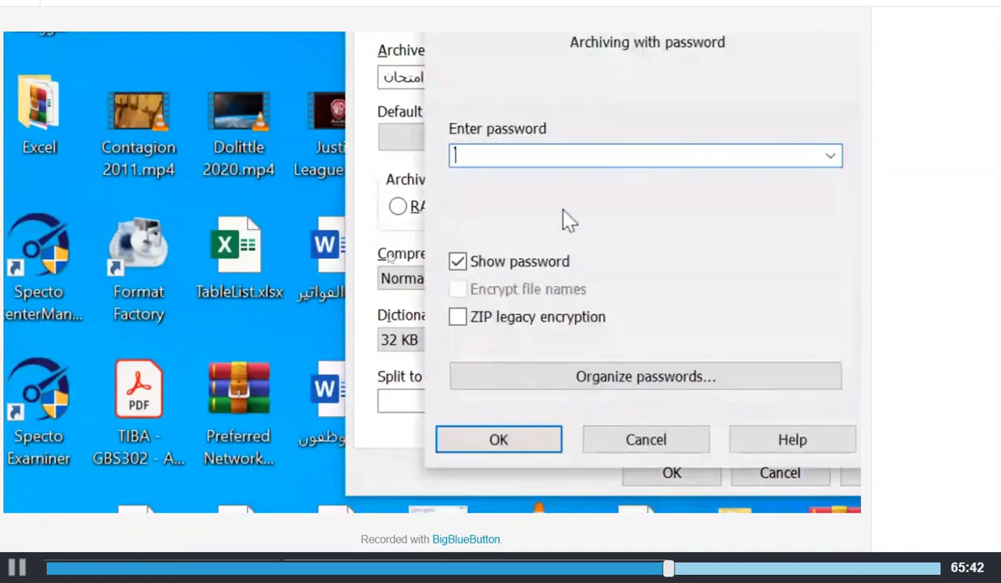
left_click(513, 261)
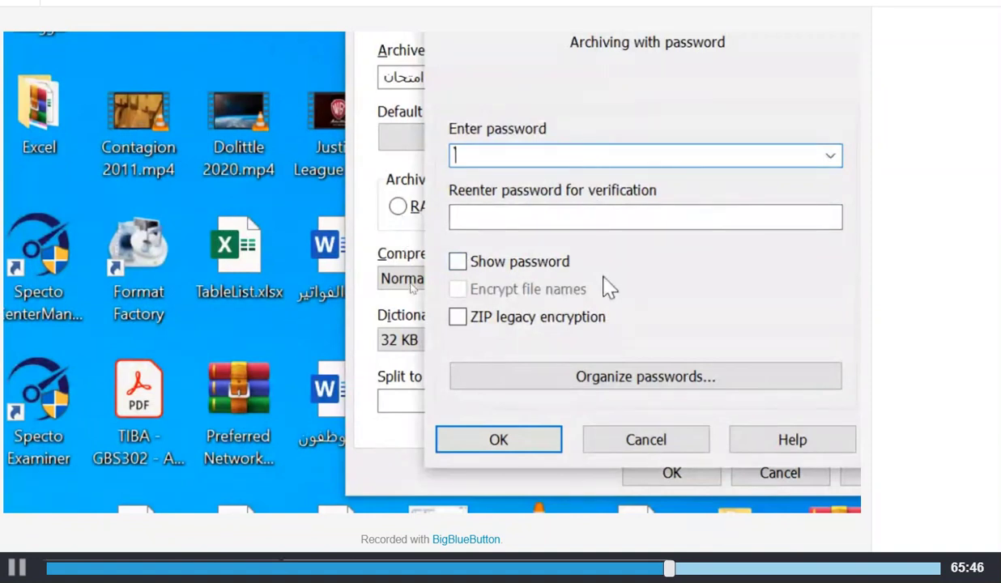
left_click(513, 261)
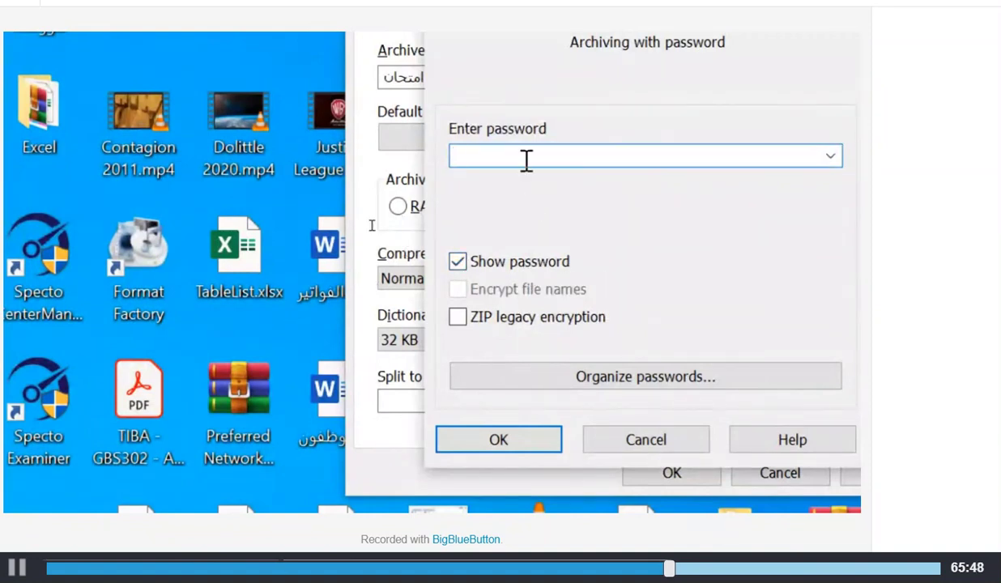
type("كلا")
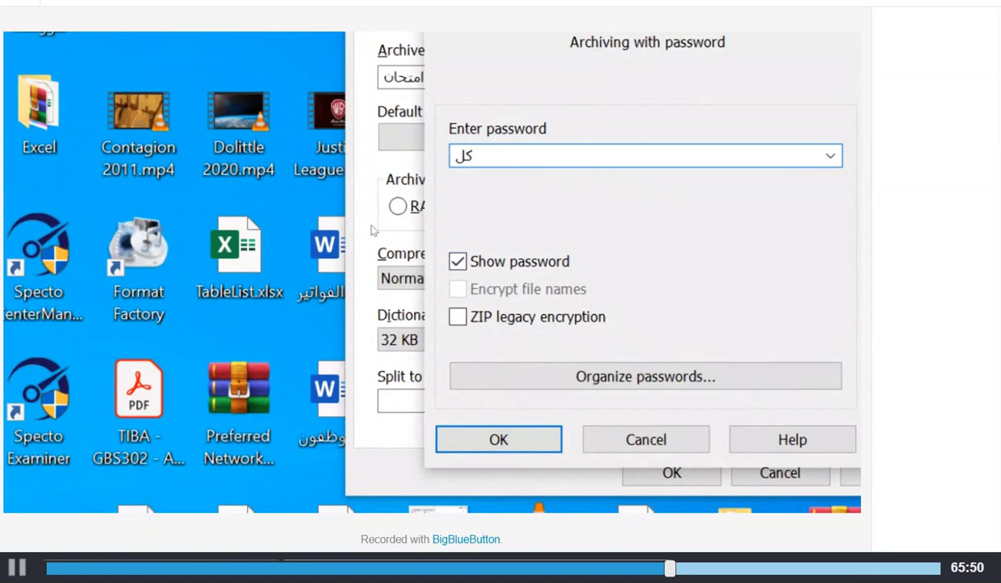
type("مة السر")
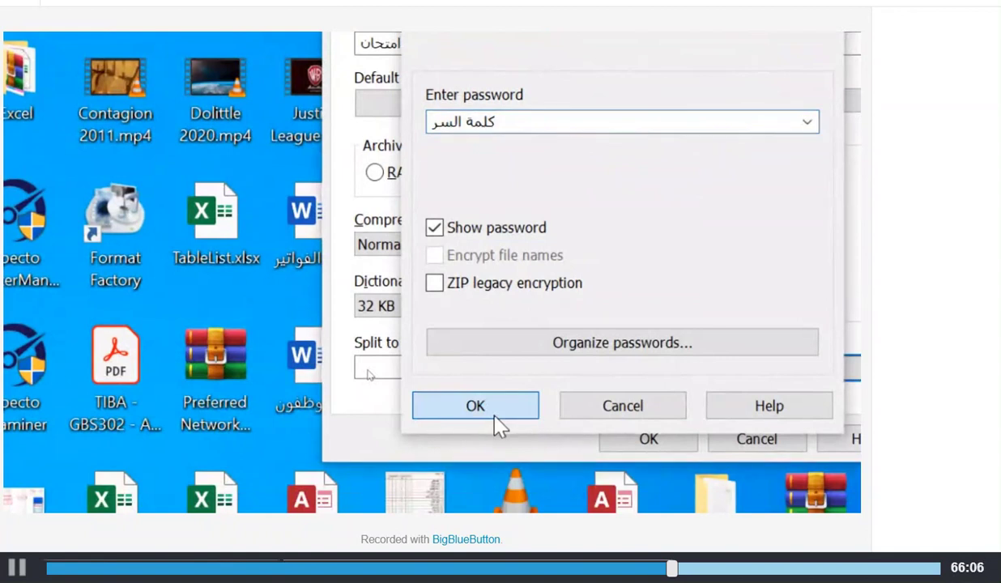
left_click(495, 416)
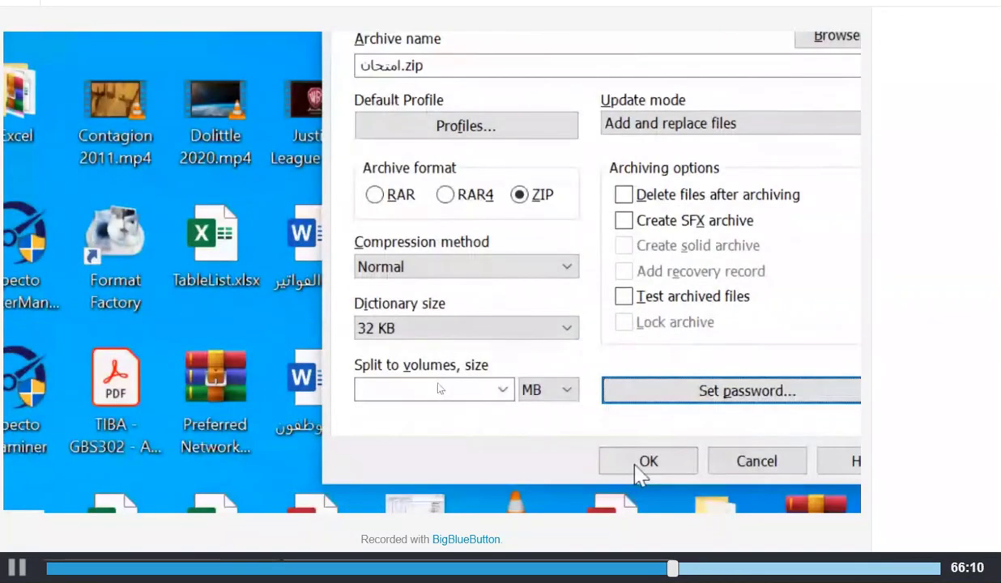
left_click(638, 466)
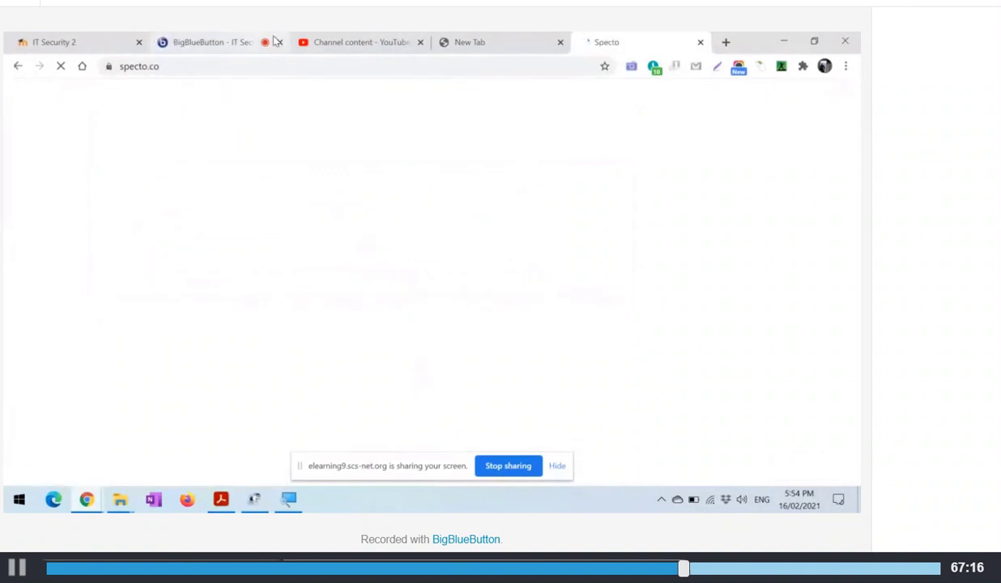
Switch from the ecdl.org address to the Specto tab showing specto.co
left_click(427, 73)
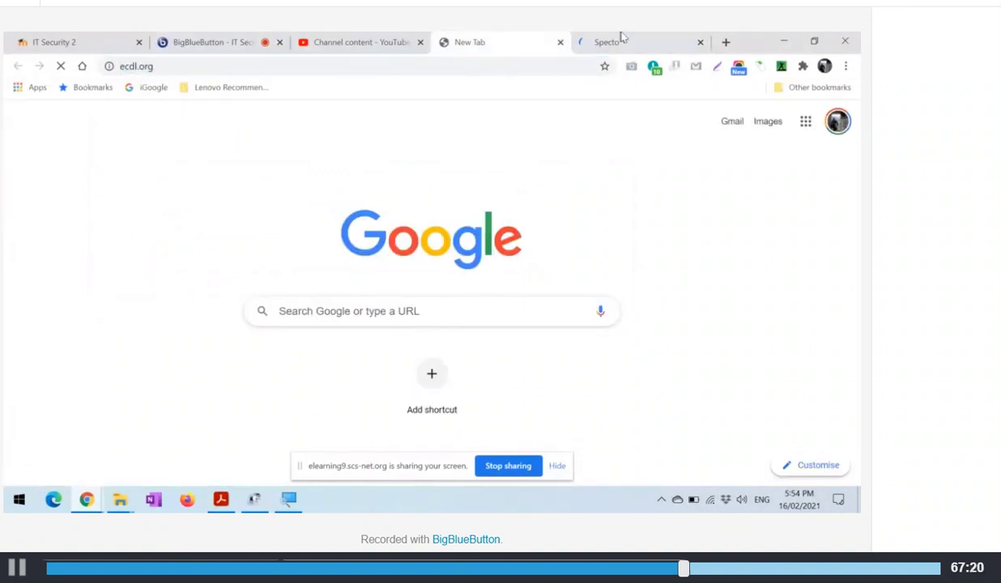
left_click(621, 37)
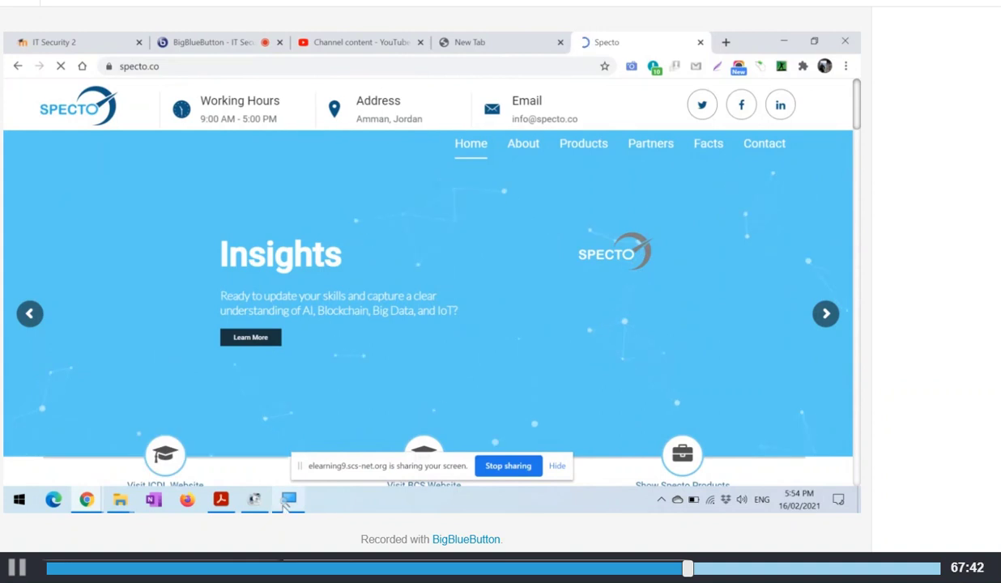
Start Magnifier from the taskbar and zoom the Specto page from 100% to 200%
mouse_move(251, 505)
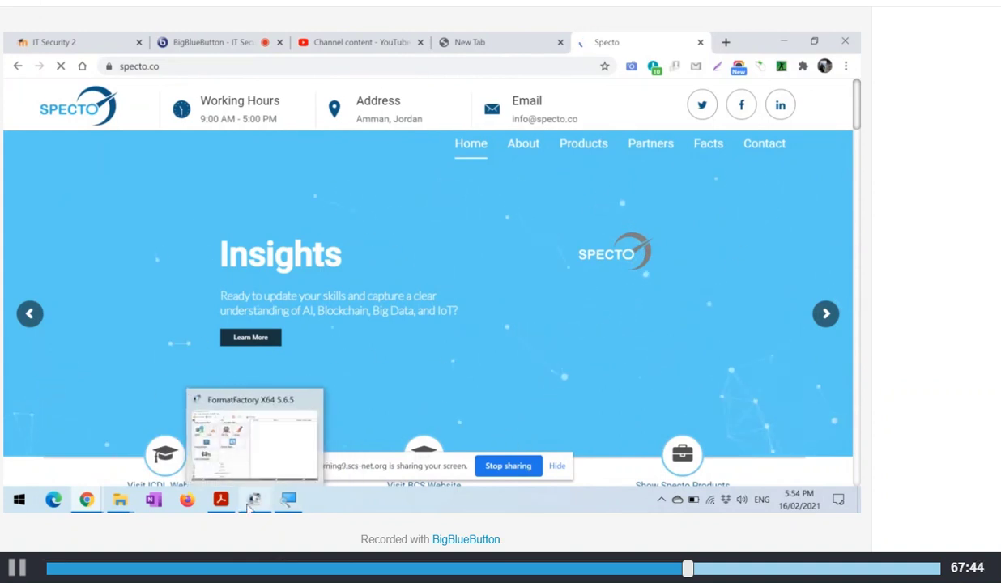
left_click(288, 499)
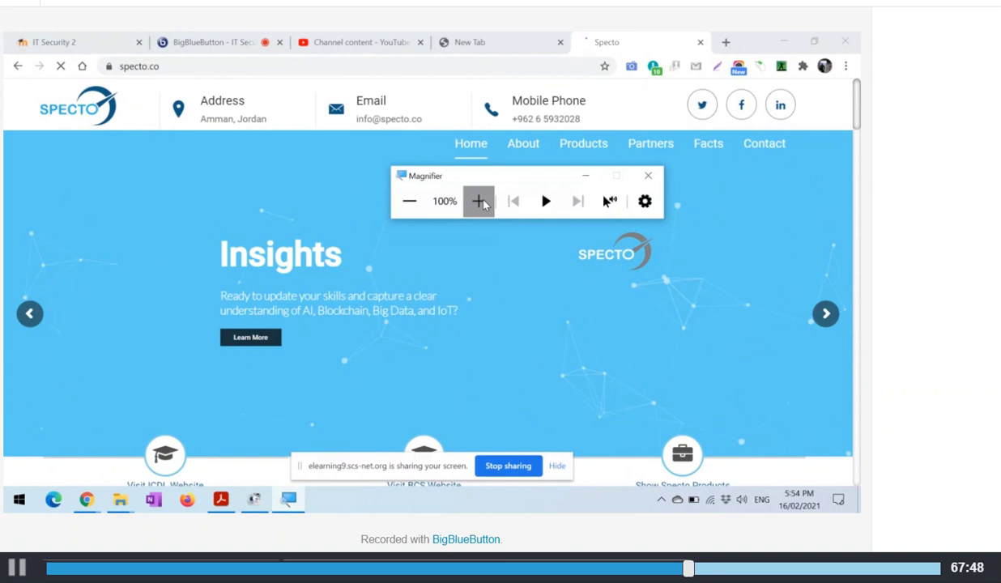
left_click(478, 201)
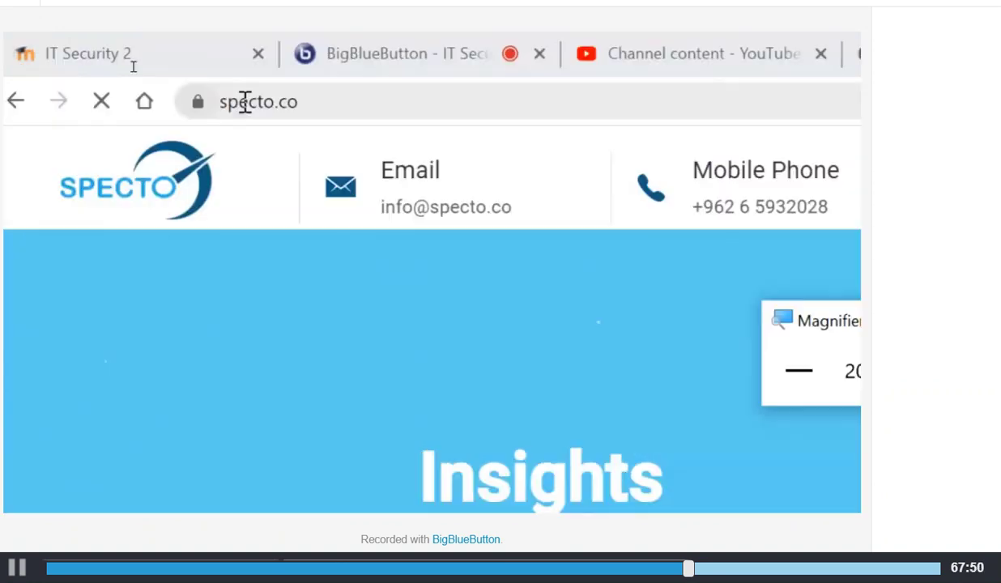